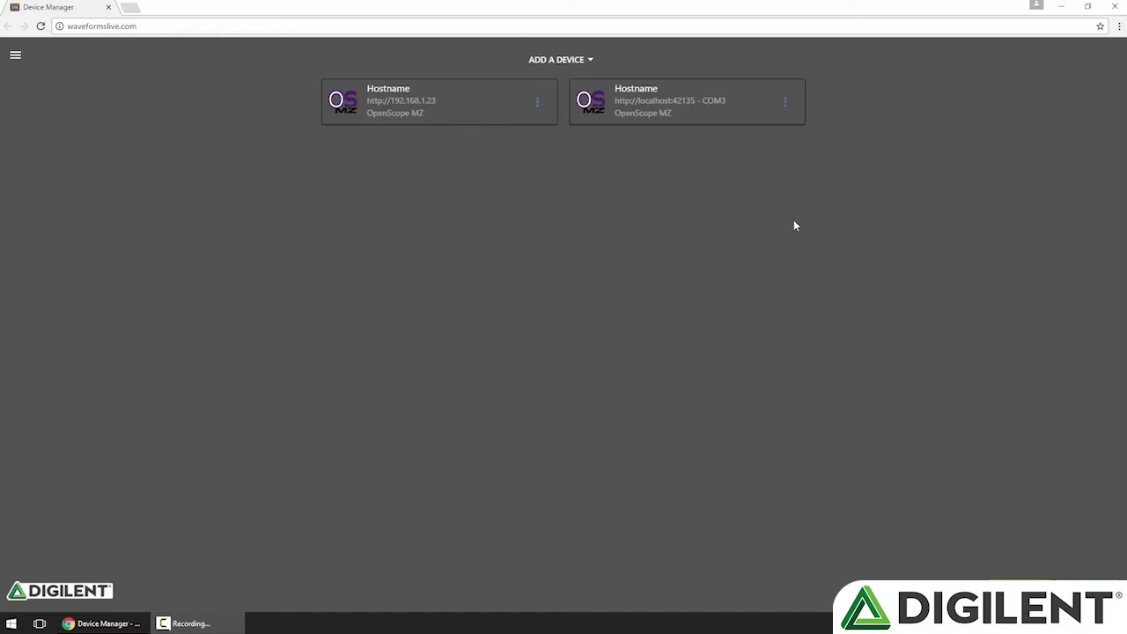
Step: Connect to the OpenScope MZ on localhost:42135 - COM3 and open its Instrument Panel
click(698, 114)
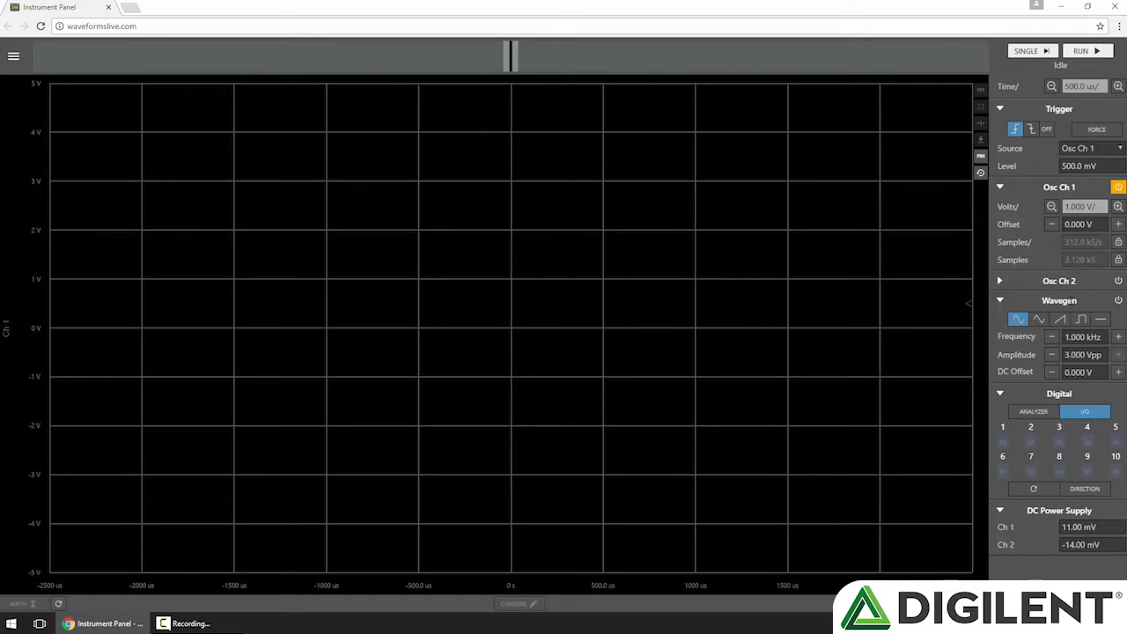
Step: Turn on the wavegen output for the 1.000 kHz, 3.000 Vpp sine
click(1117, 301)
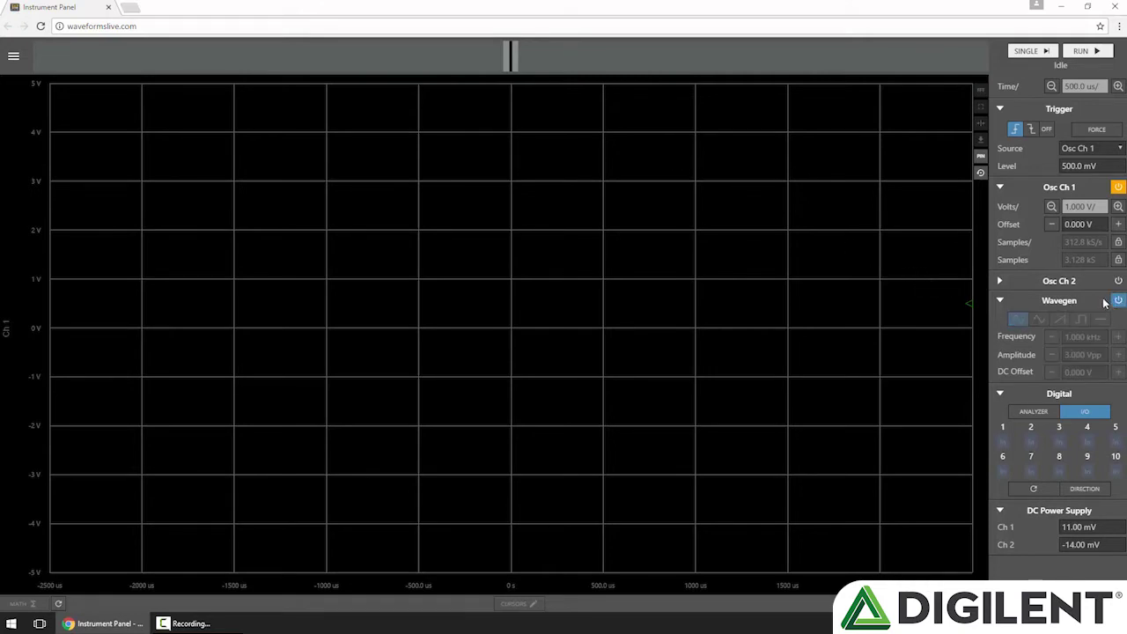
Step: Run a single acquisition to display the 1 kHz sine on channel 1
click(1034, 53)
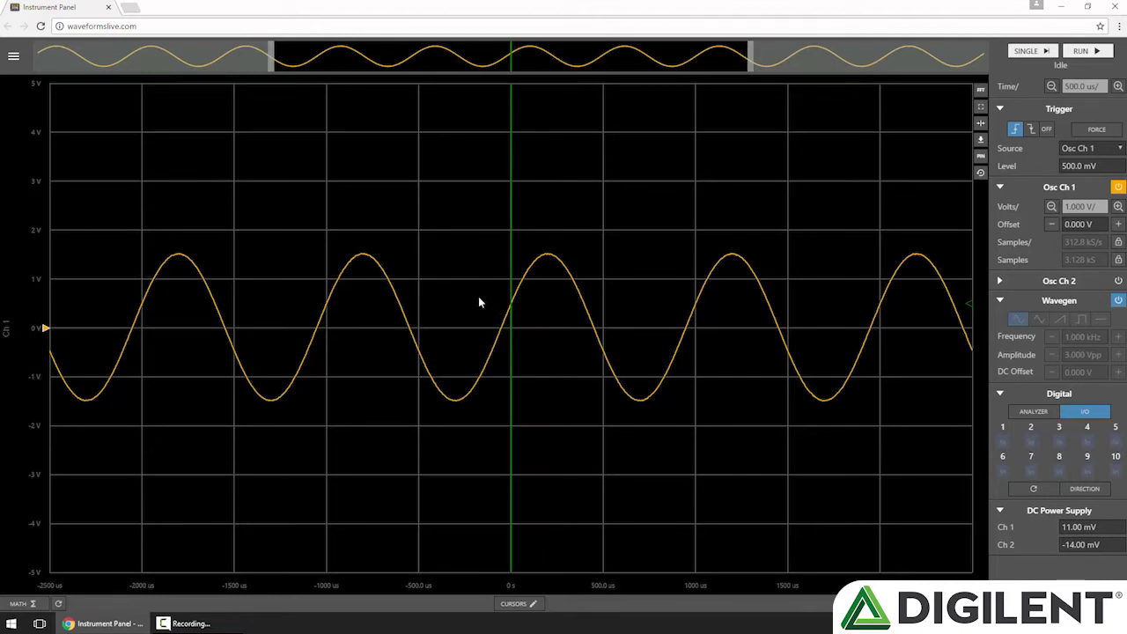
Step: Zoom the time axis out and back in, then pan the waveform slightly sideways
scroll(477, 295, down, 2)
scroll(478, 303, up, 2)
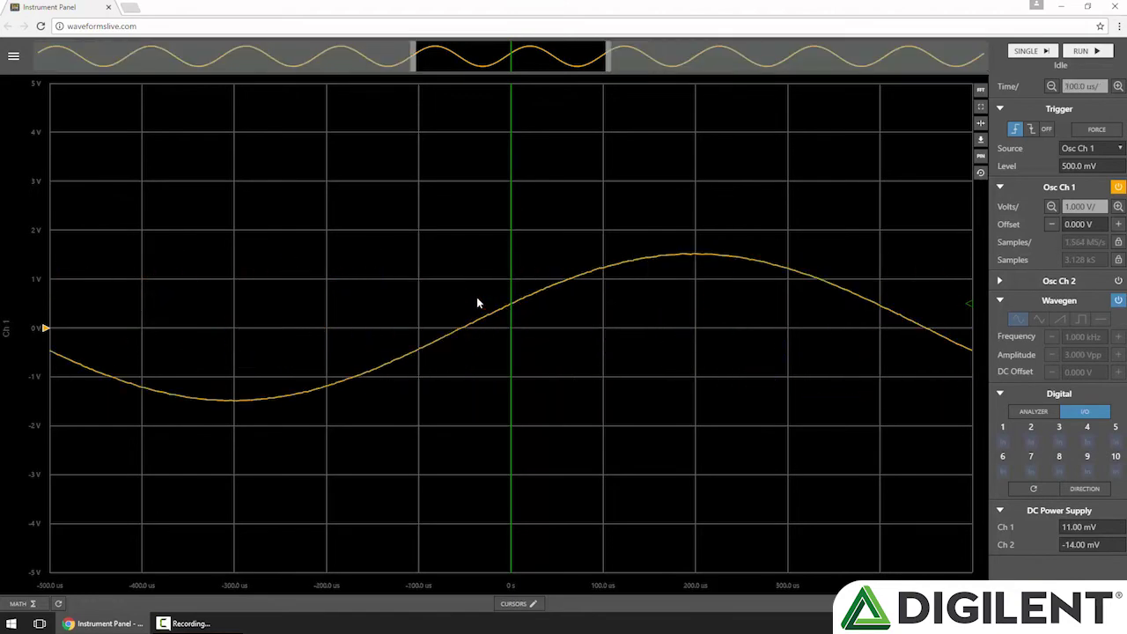
mouse_move(474, 309)
mouse_down()
mouse_move(652, 302)
mouse_move(432, 298)
mouse_move(478, 299)
mouse_up()
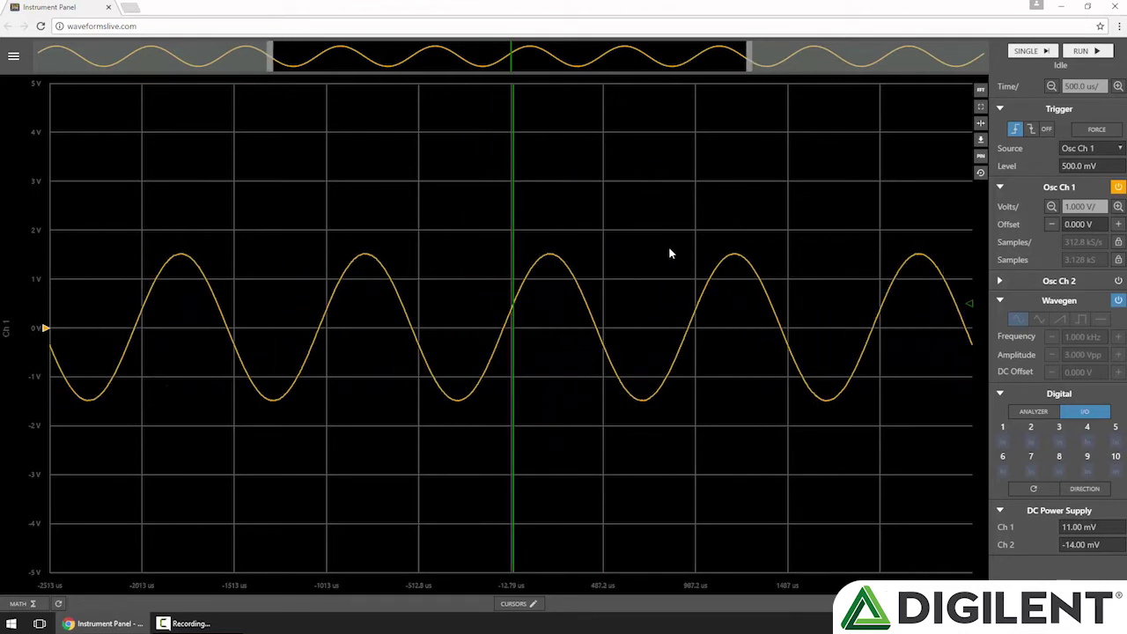
Step: Shift the Ch 1 offset to about -12 mV and raise the trigger level toward 1.4 V
mouse_move(44, 328)
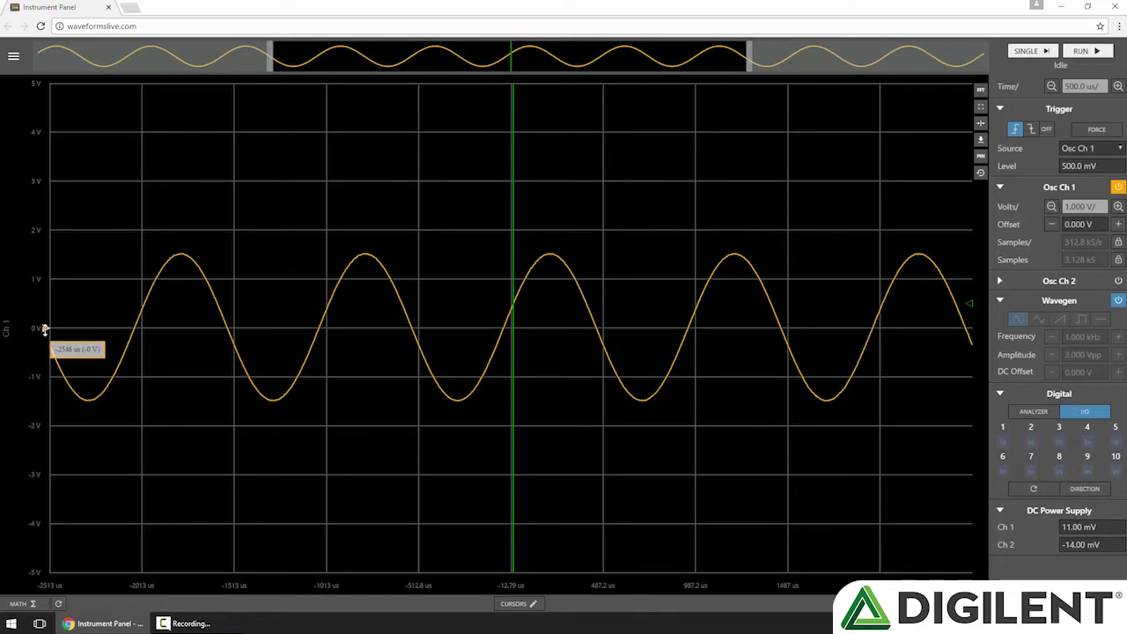
drag(44, 328, 45, 208)
mouse_move(56, 249)
mouse_down()
mouse_move(78, 449)
mouse_move(63, 262)
mouse_move(62, 355)
mouse_move(64, 328)
mouse_up()
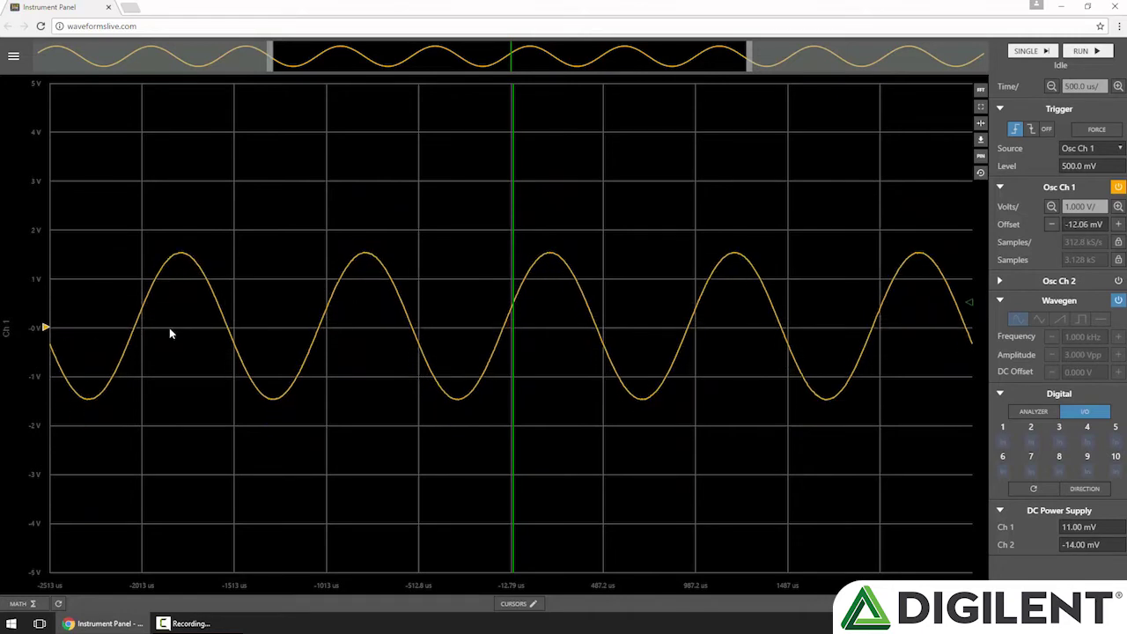
mouse_move(971, 302)
mouse_down()
mouse_move(963, 234)
mouse_move(966, 304)
mouse_move(964, 249)
mouse_up()
Step: Set Ch 1 offset to -1.990 V at 1.000 V/div, then show the FFT spectrum
scroll(557, 325, up, 2)
scroll(554, 325, down, 3)
scroll(555, 326, up, 2)
scroll(555, 326, down, 1)
drag(558, 357, 575, 302)
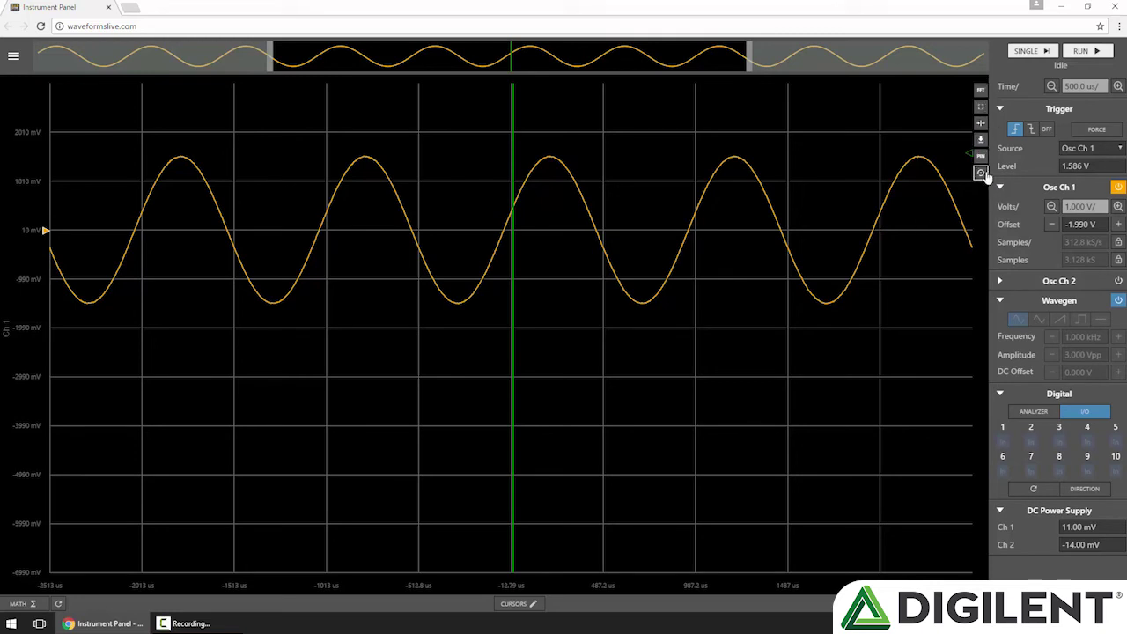
click(981, 91)
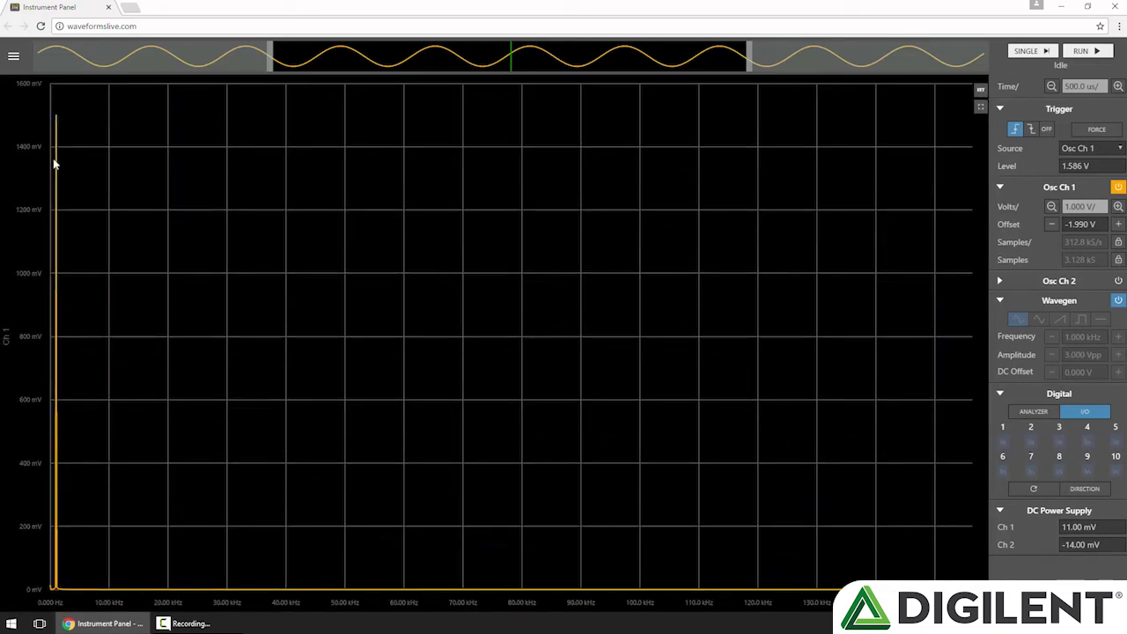
mouse_move(56, 118)
click(980, 91)
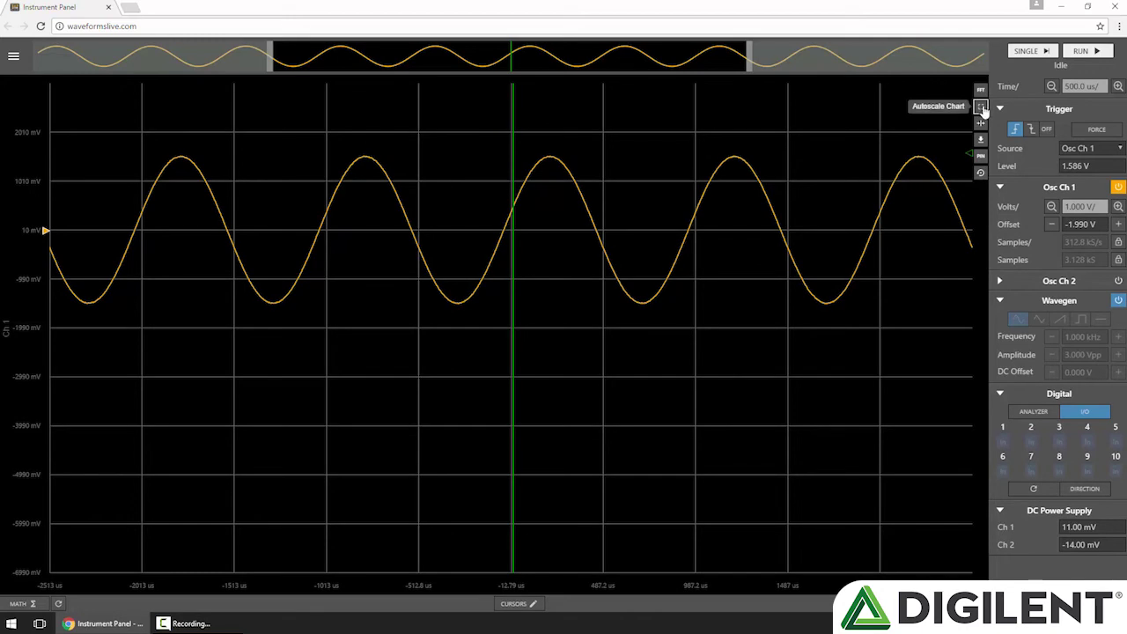
Step: Autoscale the sine to 1 ms and 500 mV per division, centred on the trigger
click(982, 107)
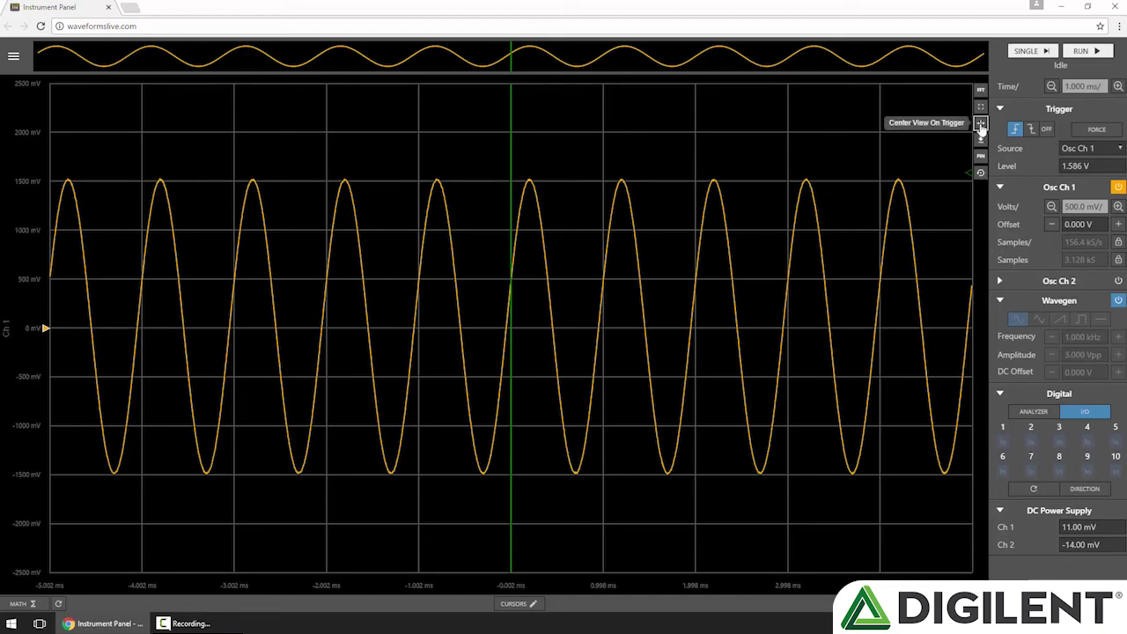
drag(804, 196, 653, 201)
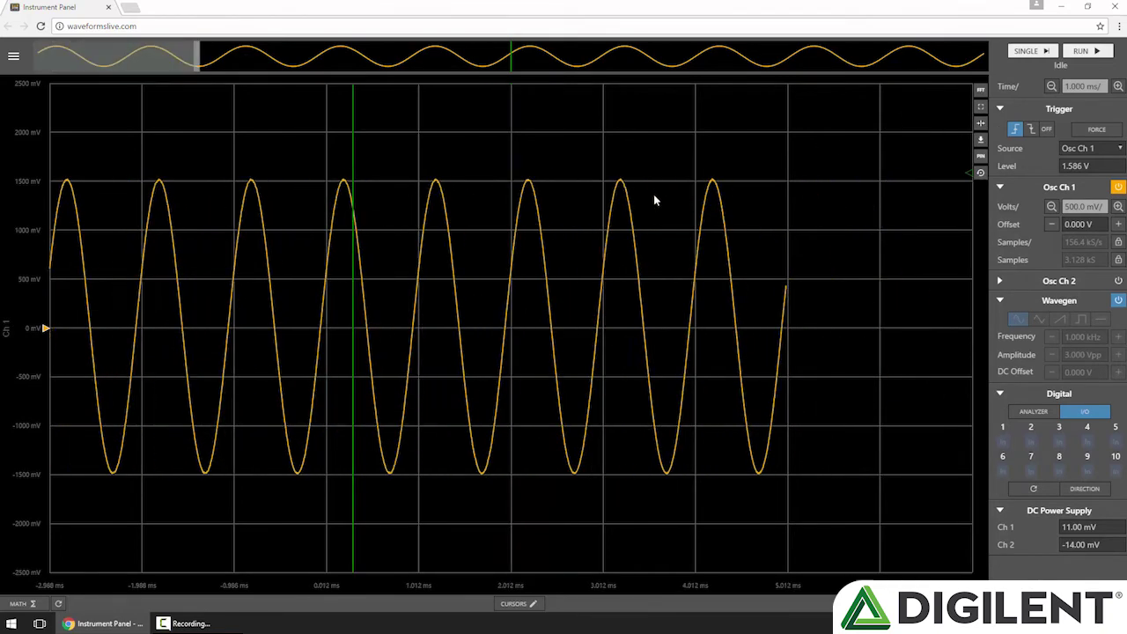
drag(800, 208, 632, 208)
click(980, 123)
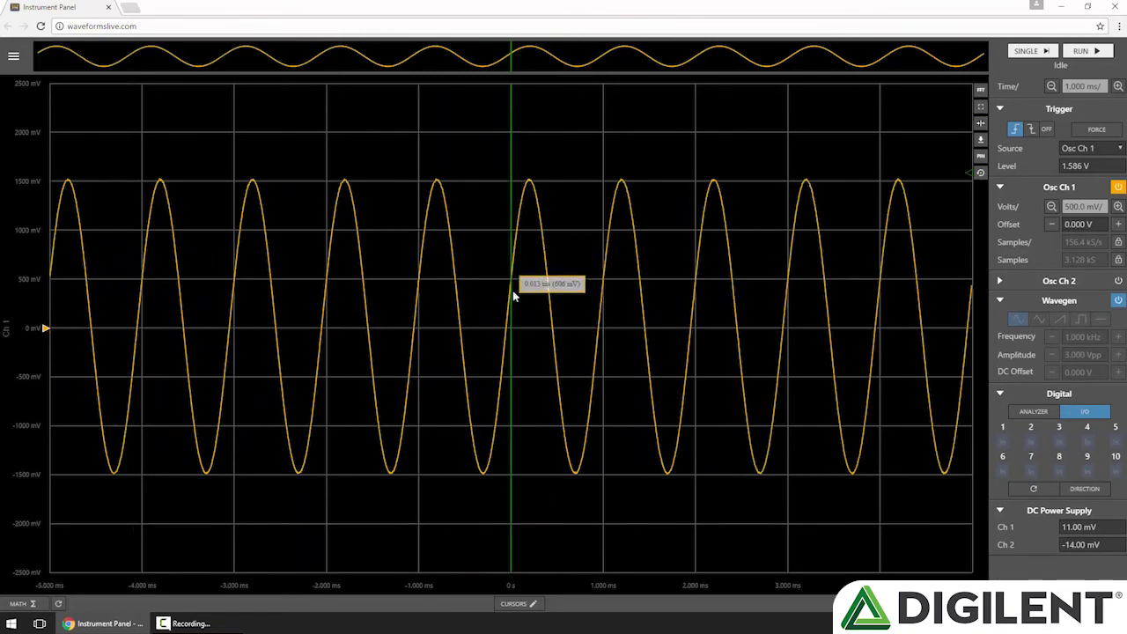
Step: Export the channel 1 waveform as CSV and review it in Excel before closing
mouse_move(524, 273)
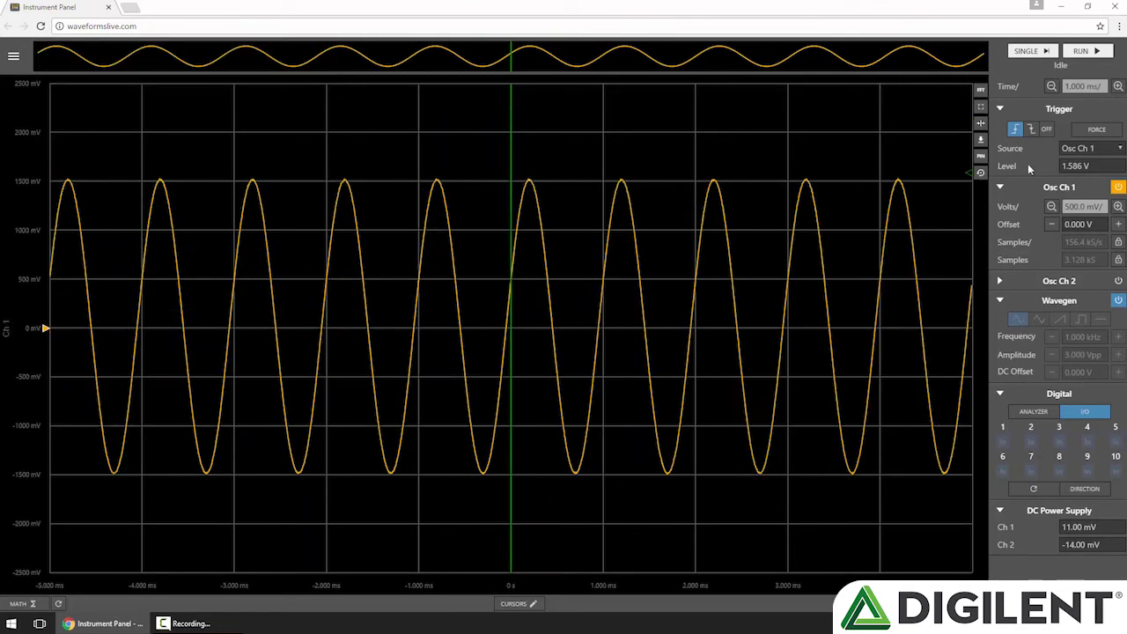
click(981, 141)
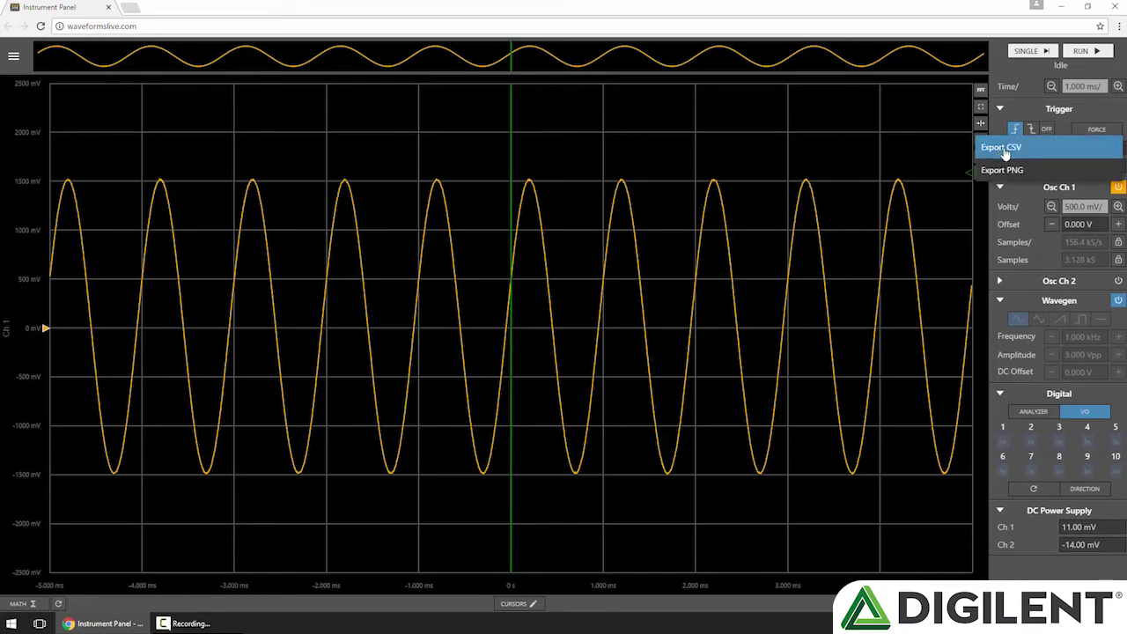
click(1004, 148)
click(98, 599)
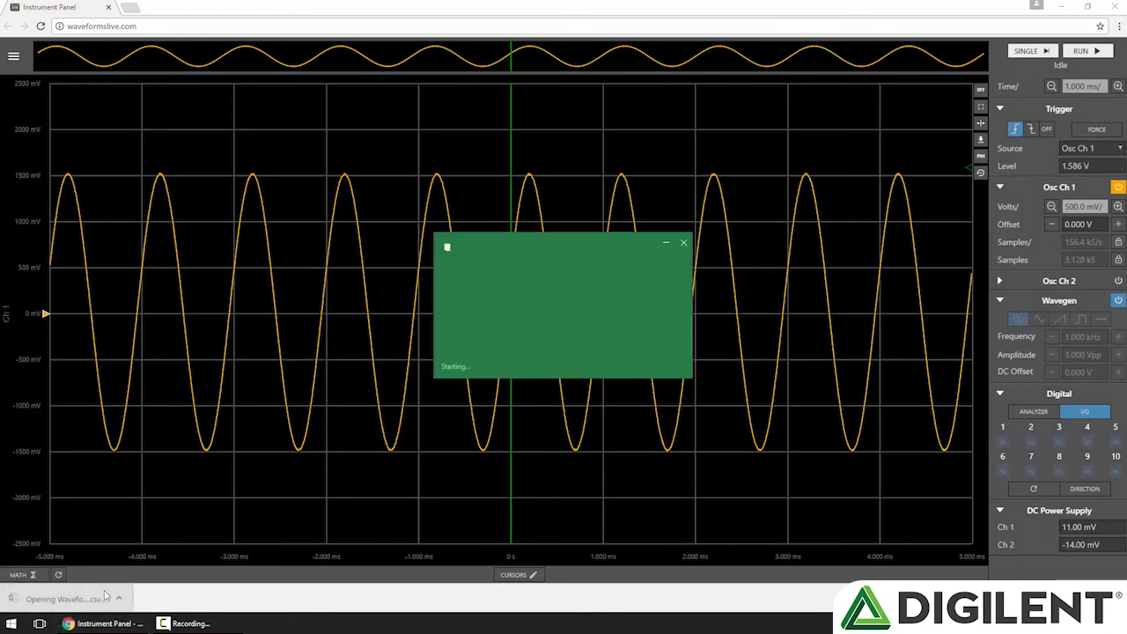
scroll(79, 230, down, 18)
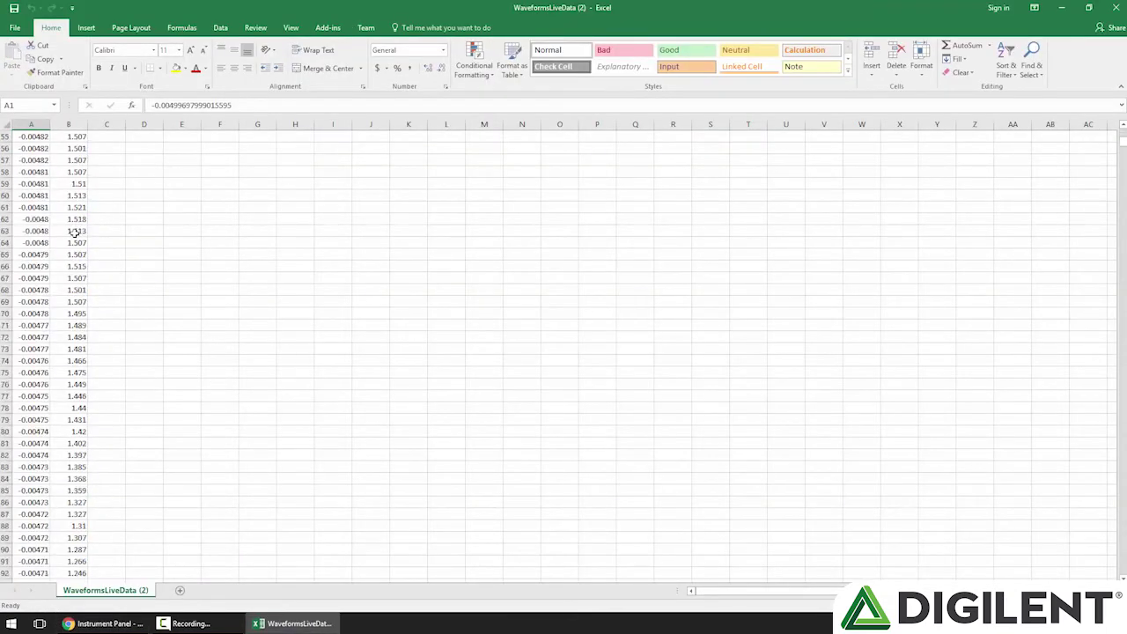
click(1116, 7)
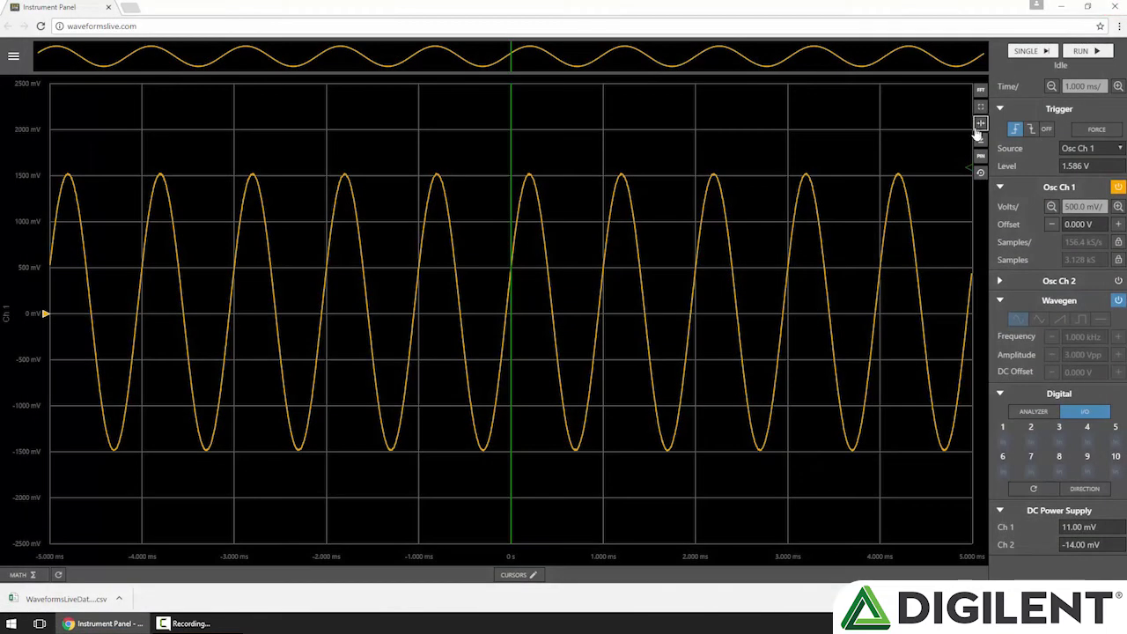
Step: Export the sine chart as a PNG image and close it in paint.net afterwards
click(979, 130)
click(1010, 172)
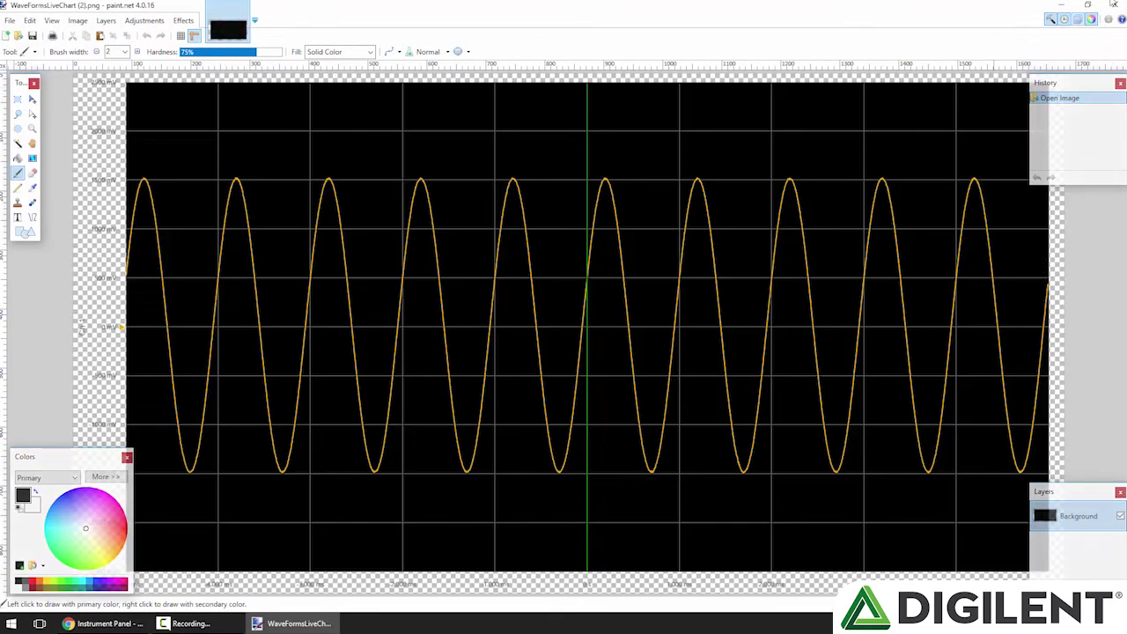
click(1116, 6)
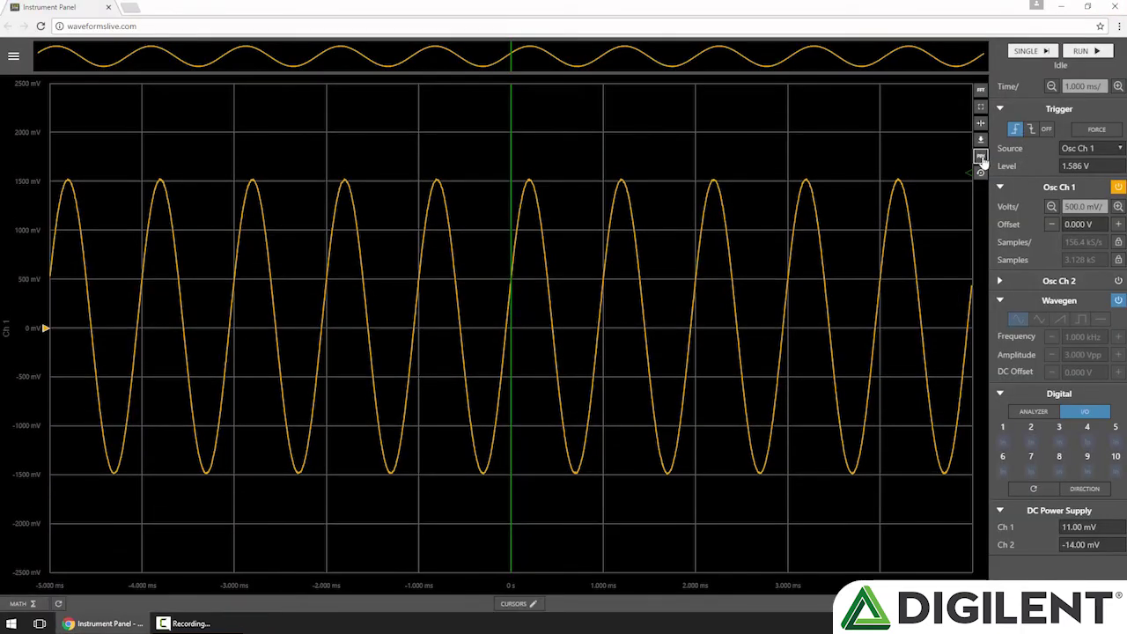
click(979, 156)
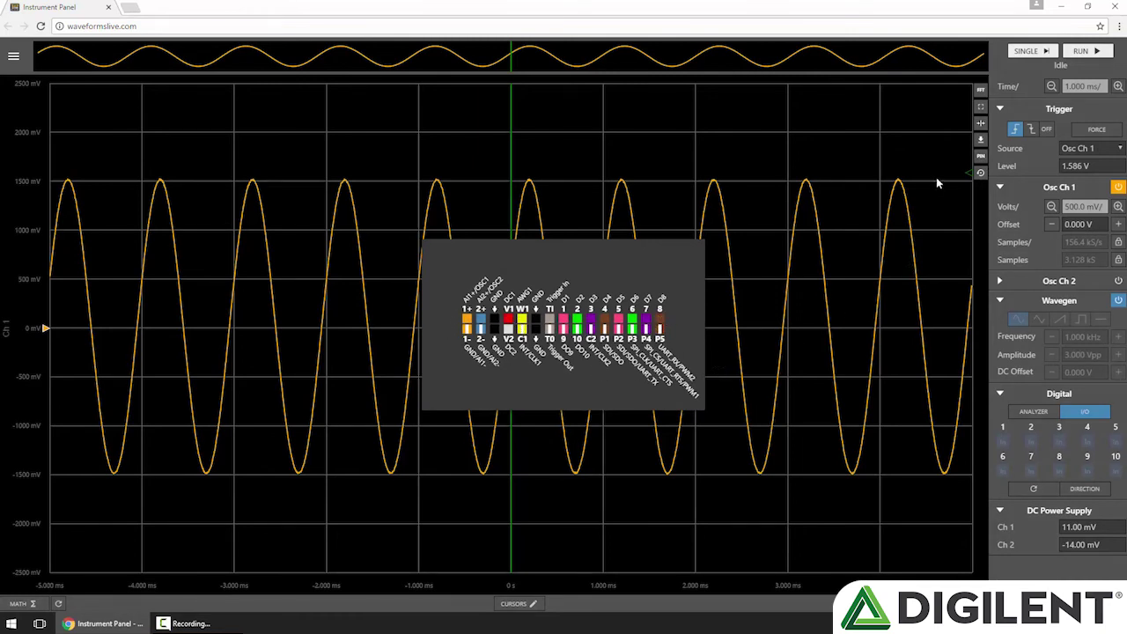
click(980, 156)
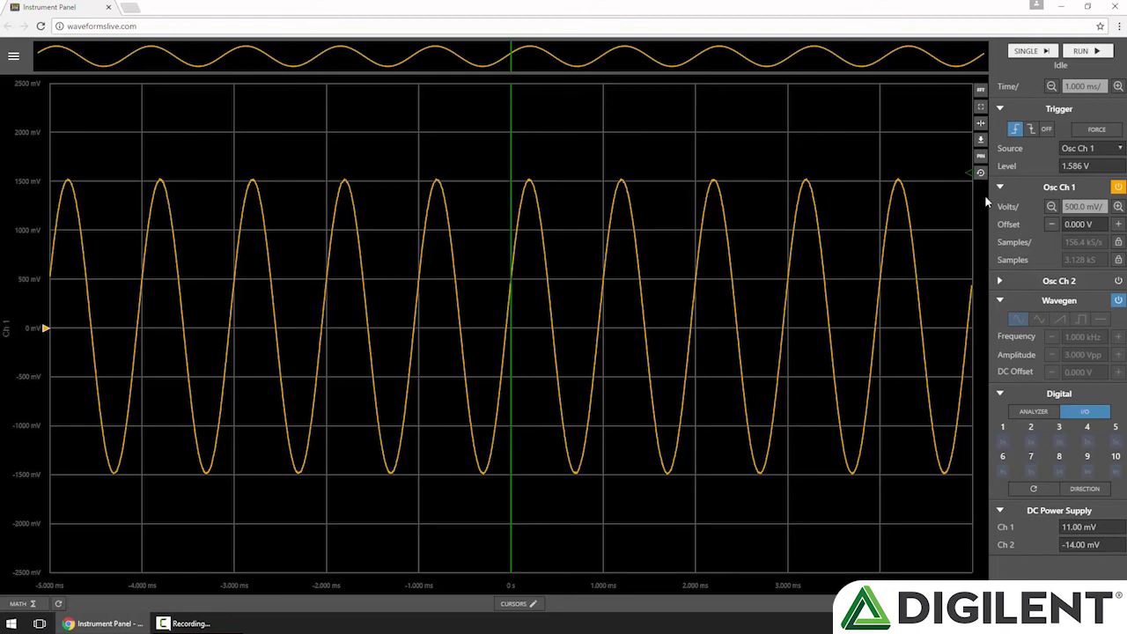
click(526, 606)
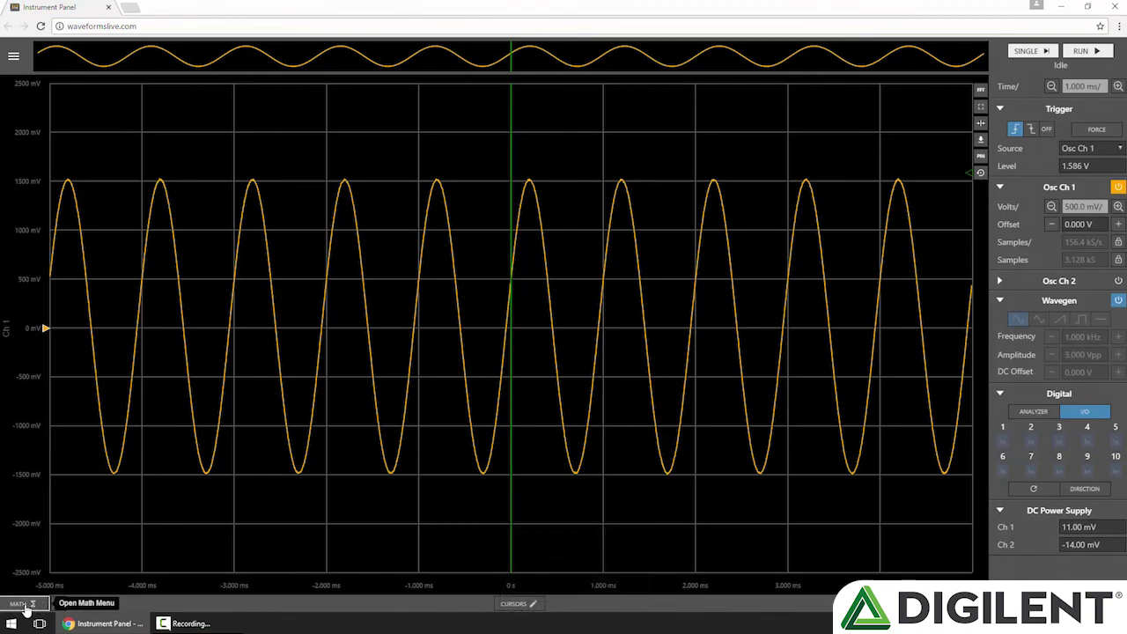
click(16, 604)
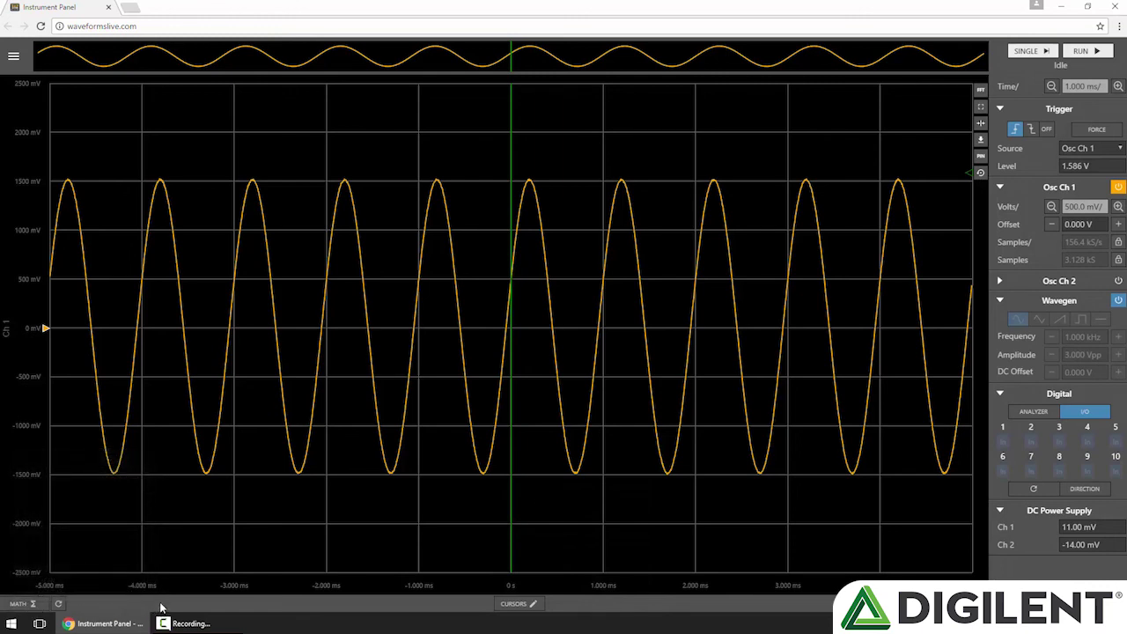